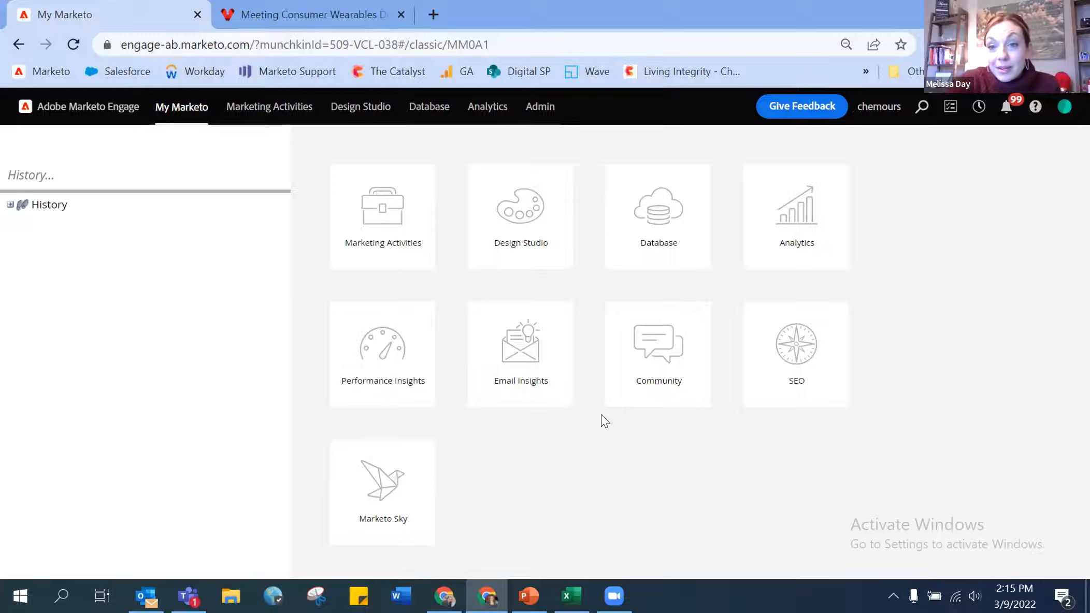
# - Open the Admin area from the My Marketo home page
pyautogui.click(550, 115)
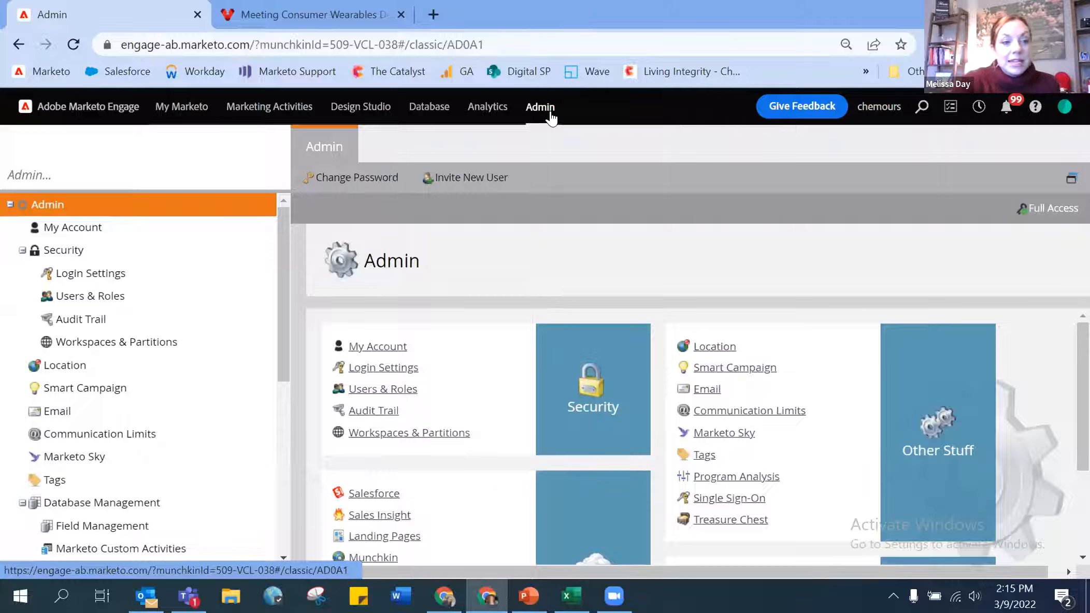
# - Go to Admin's Global Form Validation Rule page and open the Consumer Email Domain Blocklist rule
pyautogui.scroll(-4, 195, 318)
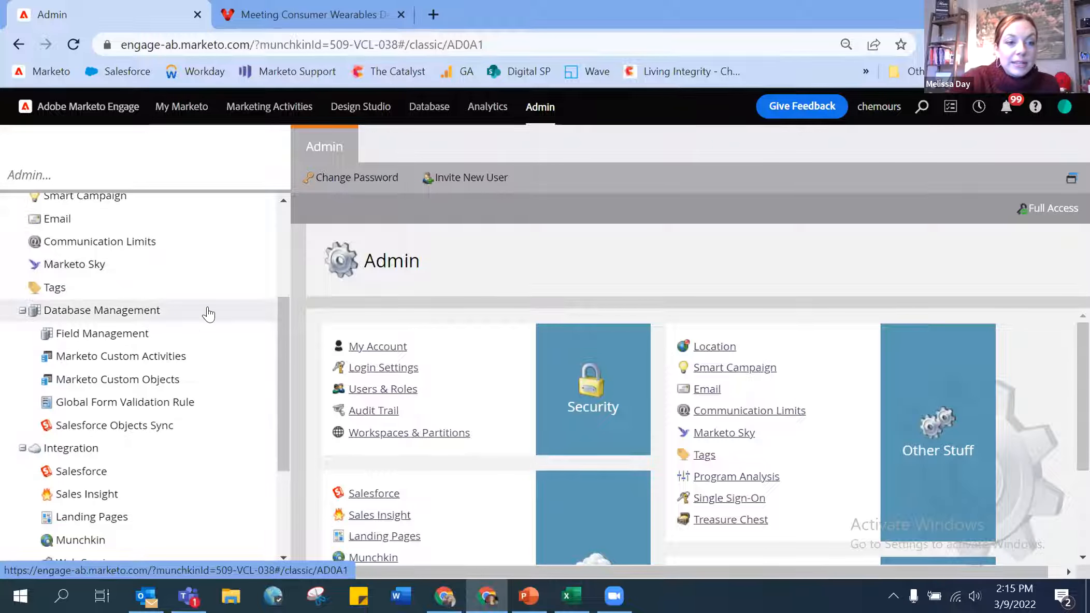
pyautogui.hotkey('ctrl', '+')
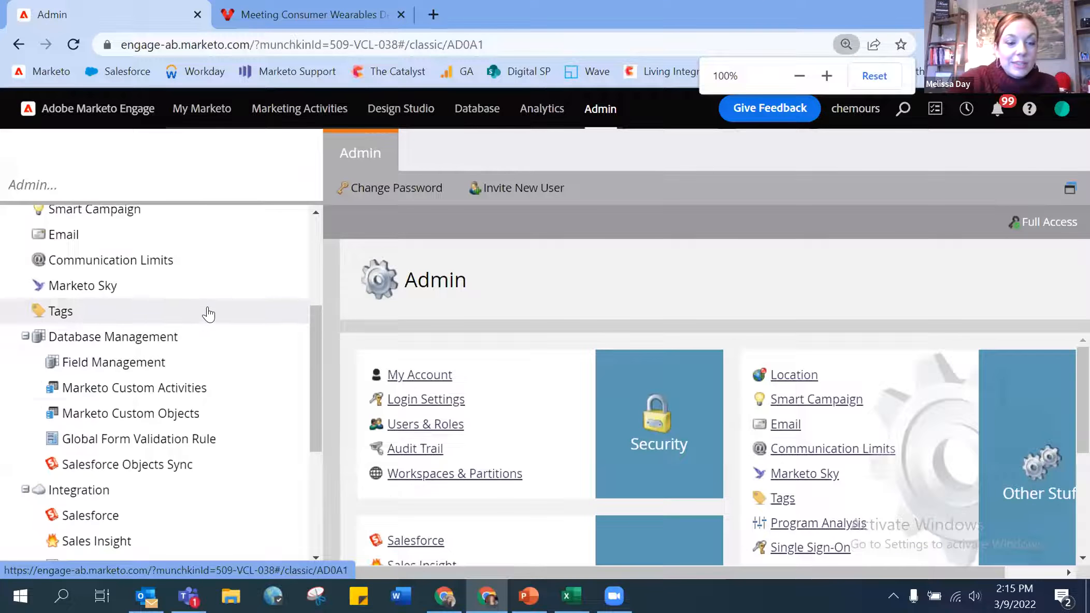
pyautogui.scroll(-1, 209, 314)
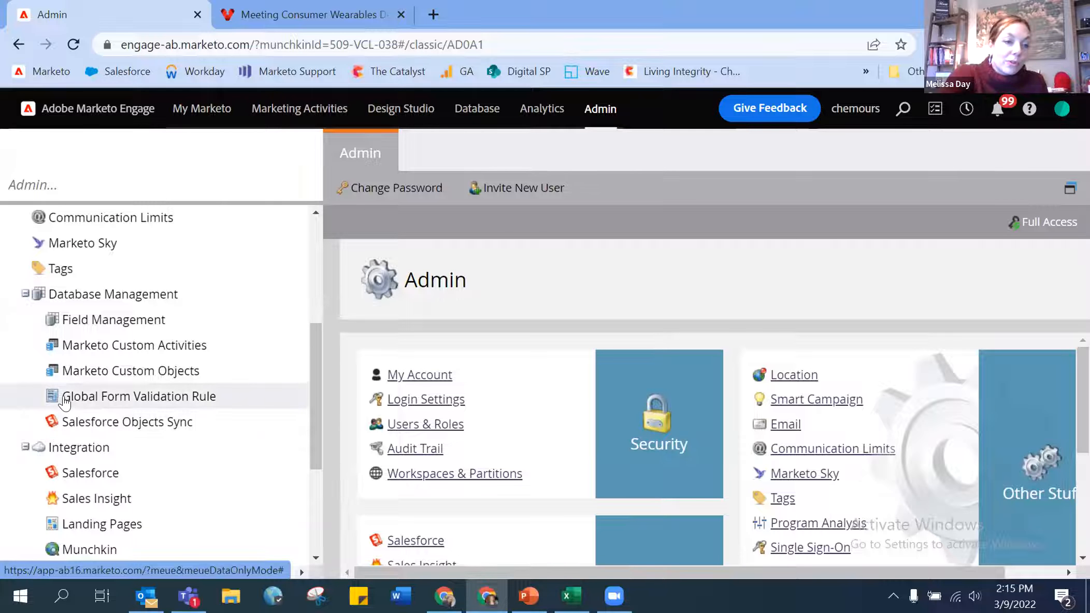
pyautogui.click(117, 397)
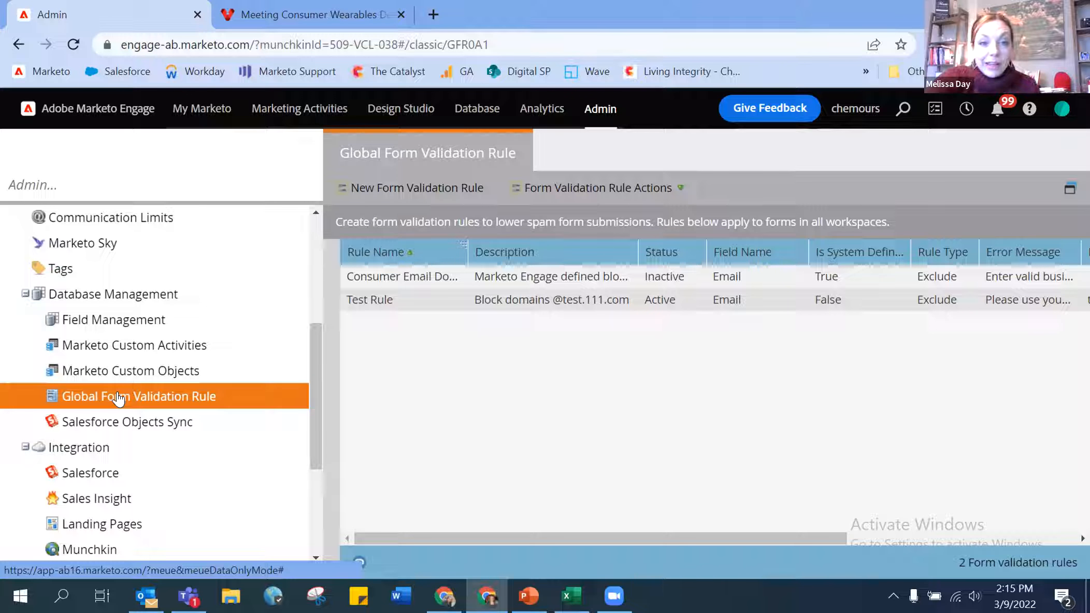
pyautogui.doubleClick(411, 275)
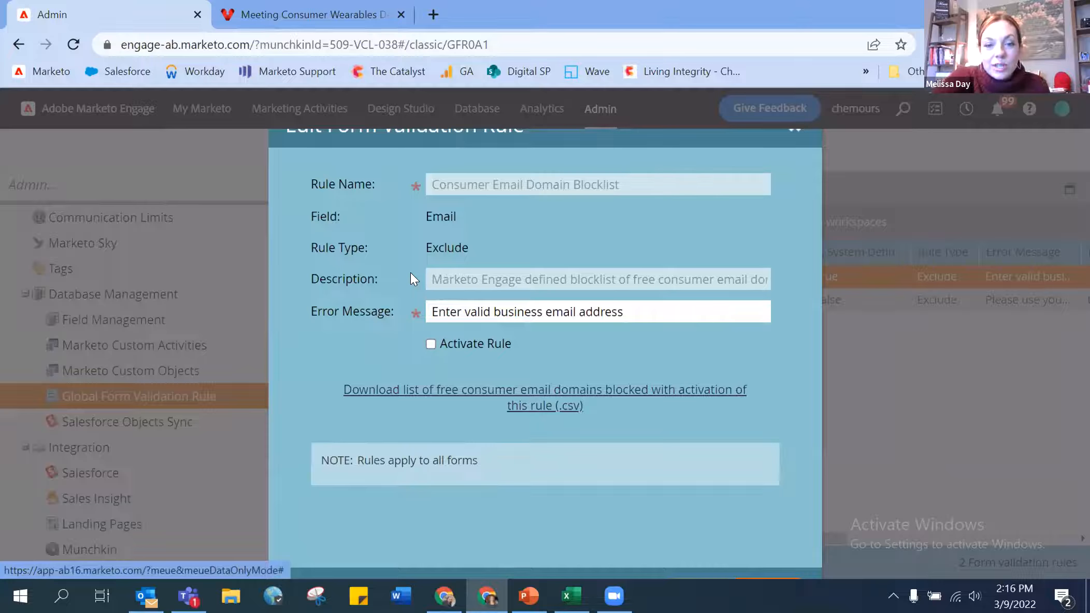
# - Download the blocklist rule's list of free consumer email domains as a CSV
pyautogui.hotkey('ctrl', '-')
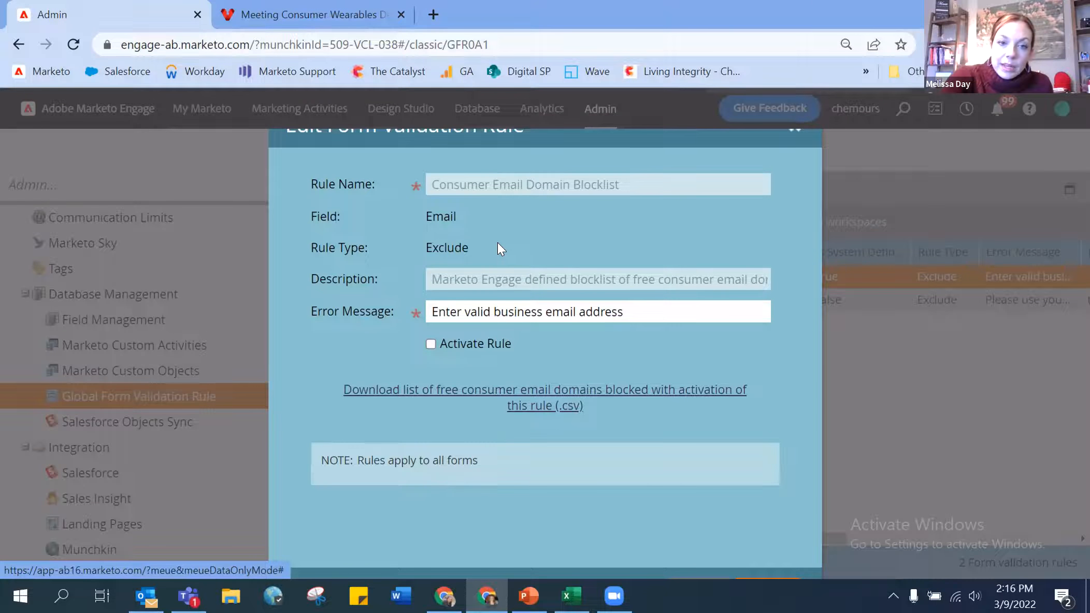
pyautogui.hotkey('ctrl', '-')
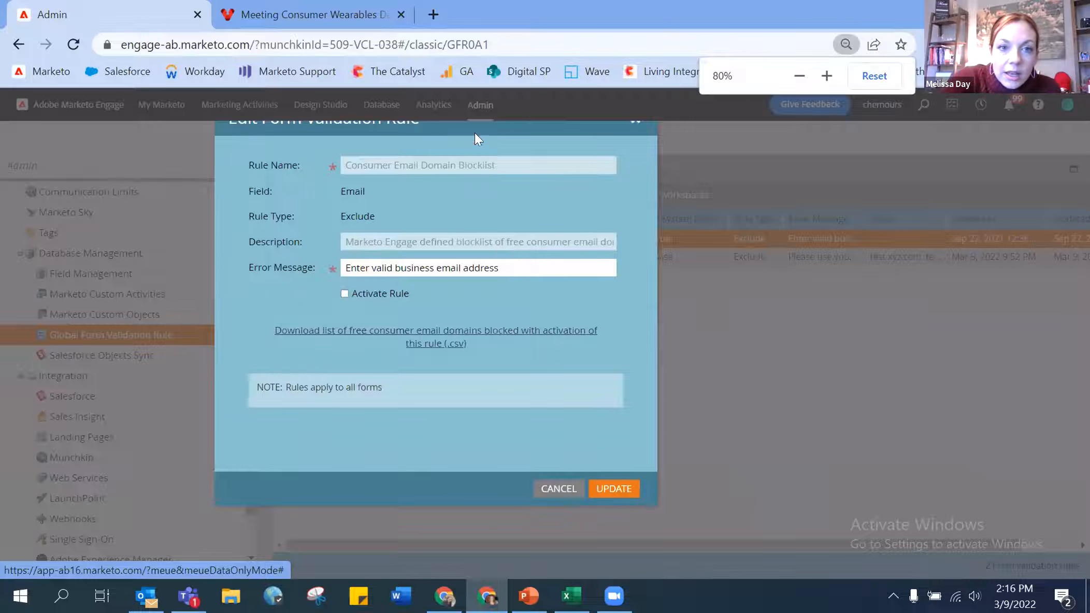
pyautogui.moveTo(464, 124); pyautogui.dragTo(557, 152)
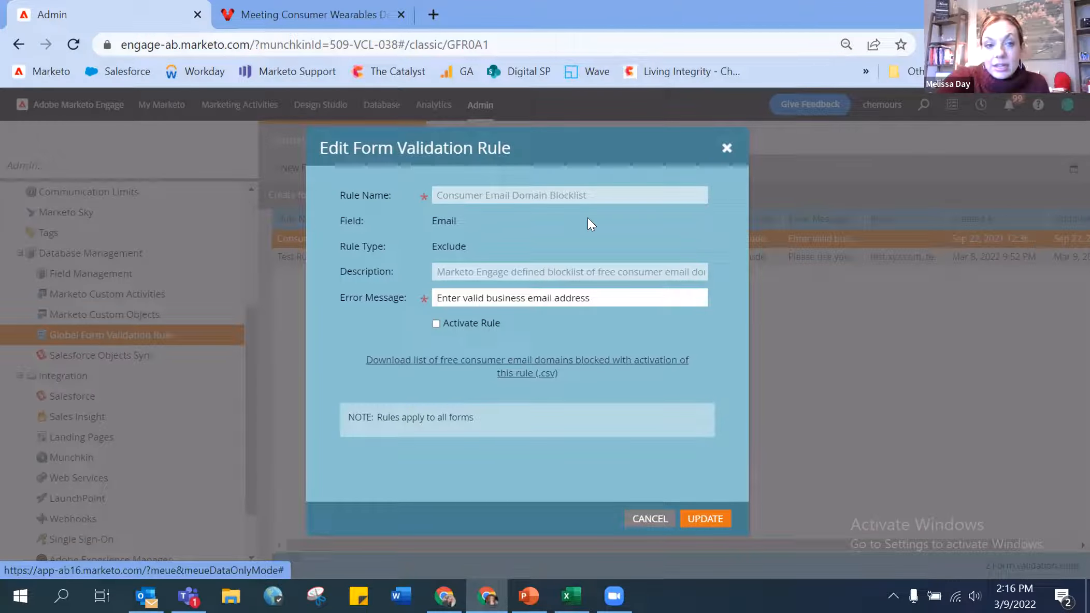
pyautogui.click(526, 380)
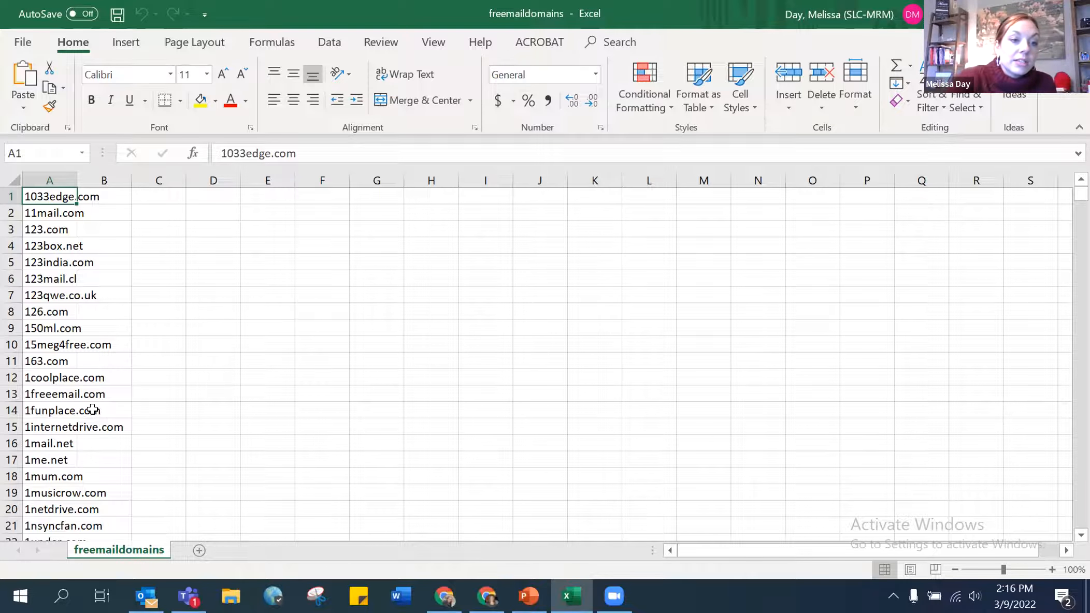
pyautogui.scroll(-15, 93, 410)
pyautogui.scroll(-19, 92, 411)
pyautogui.scroll(-11, 92, 410)
pyautogui.scroll(-18, 92, 411)
pyautogui.scroll(-19, 92, 410)
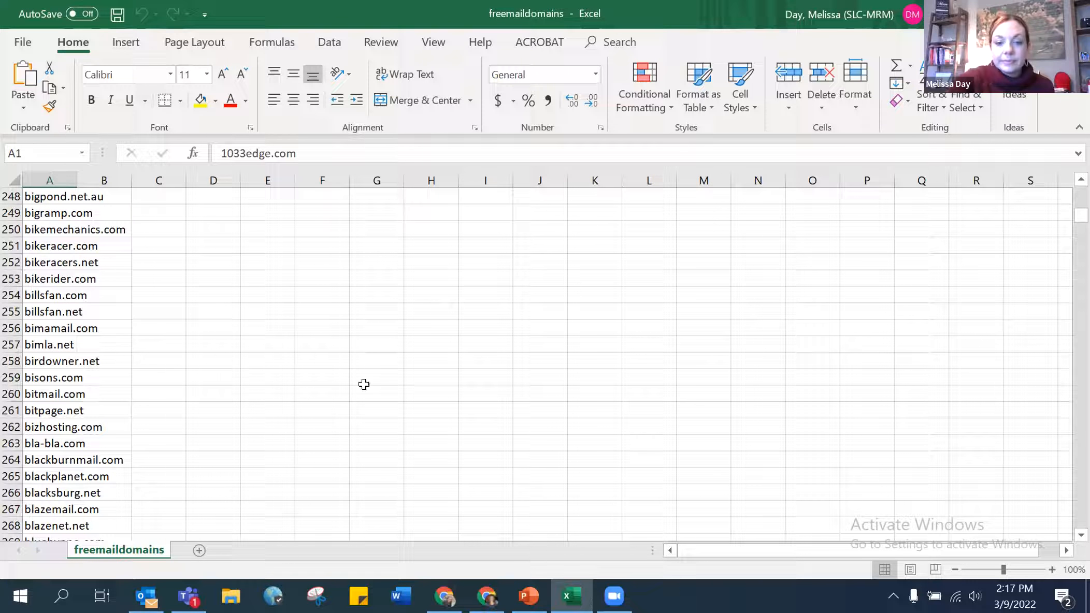
# - Cancel the blocklist rule without changes and open the Test Rule for review
pyautogui.click(570, 595)
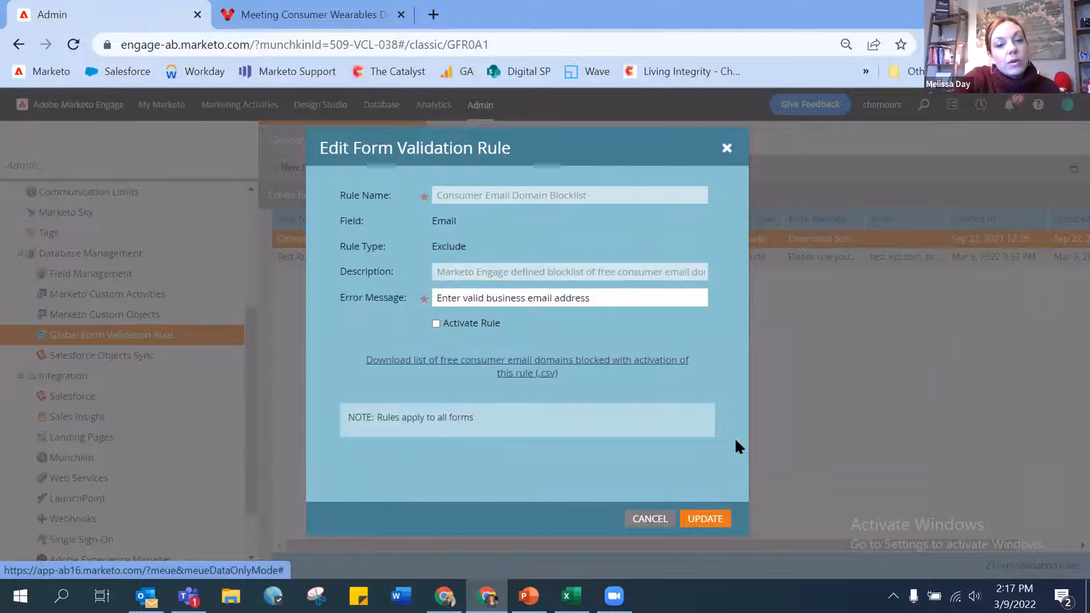
pyautogui.click(652, 519)
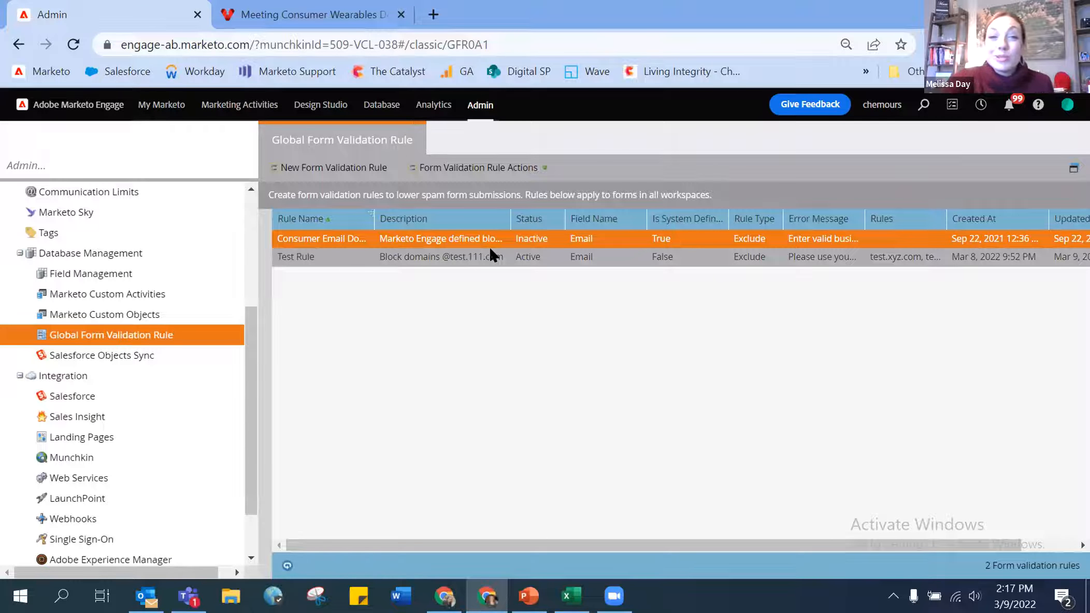
pyautogui.click(474, 254)
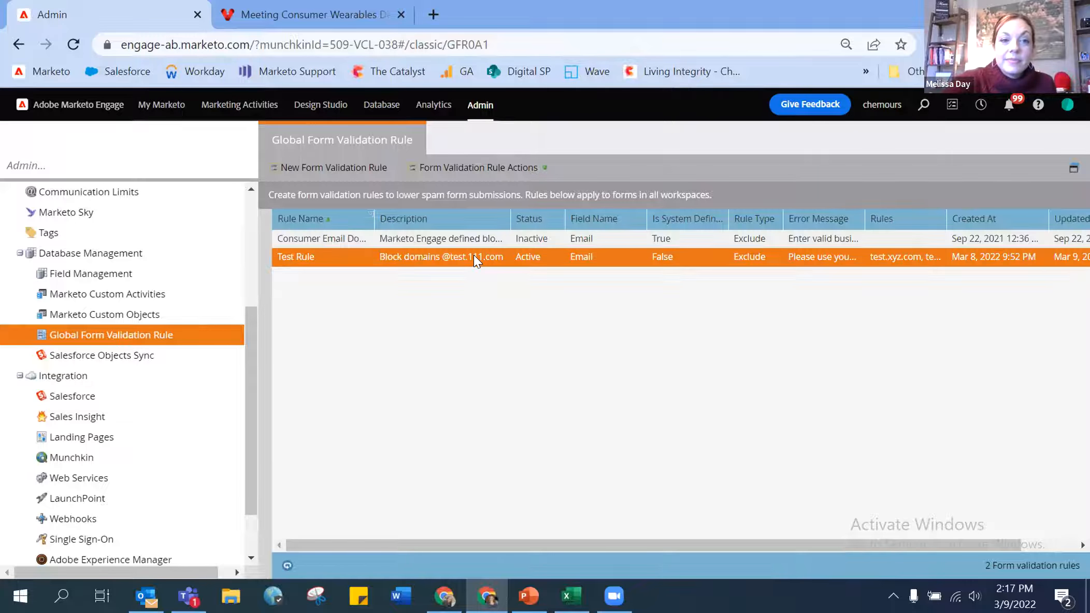
pyautogui.doubleClick(474, 254)
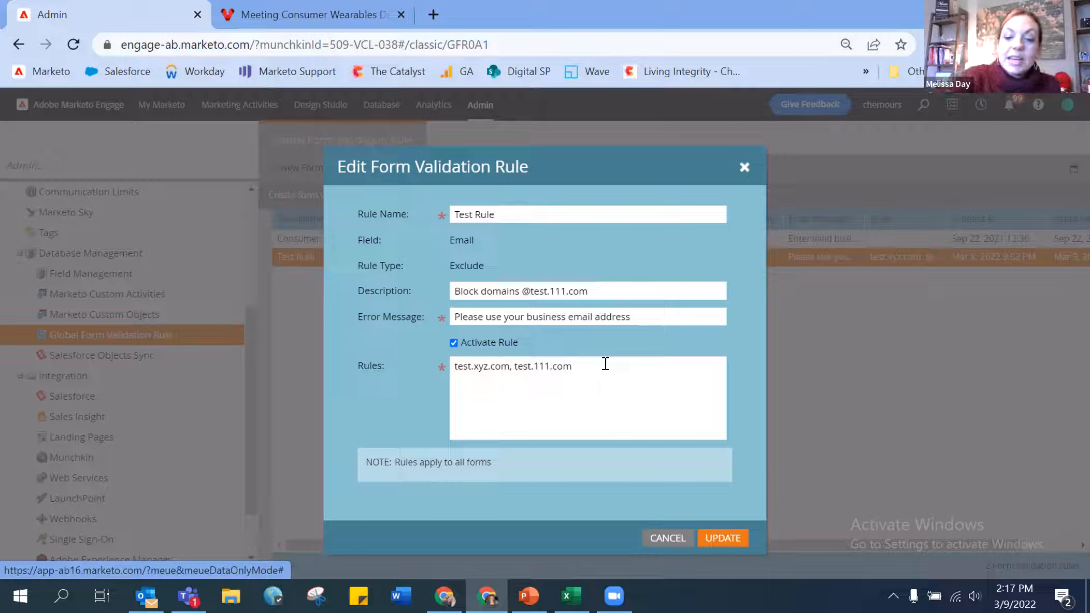
# - Check the Test Rule's blocked test domains and error message, close it, and go to the Viton page
pyautogui.hotkey('ctrl', '+')
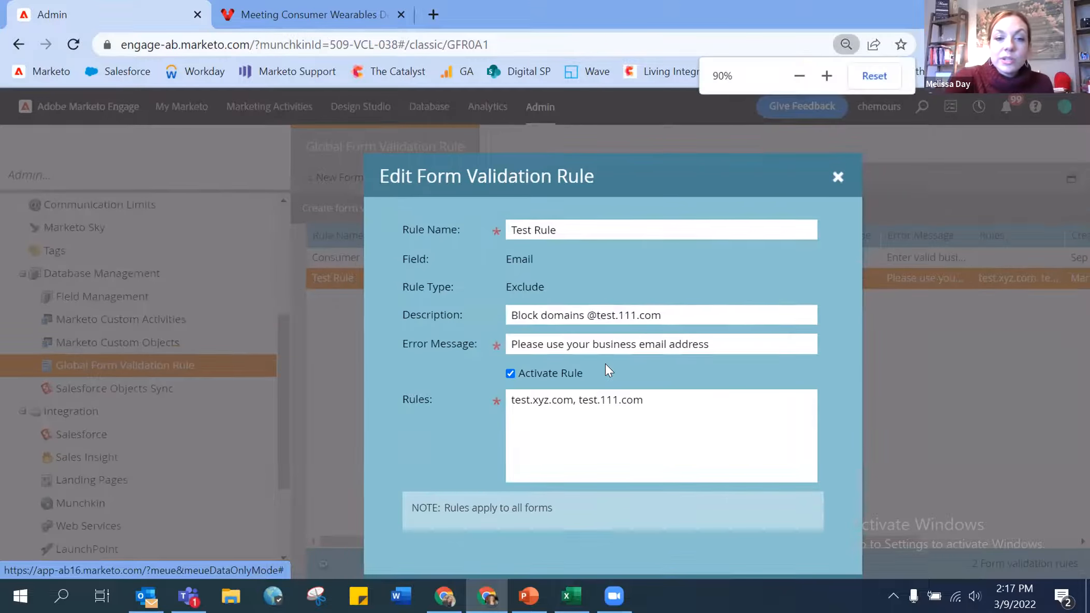
pyautogui.click(719, 343)
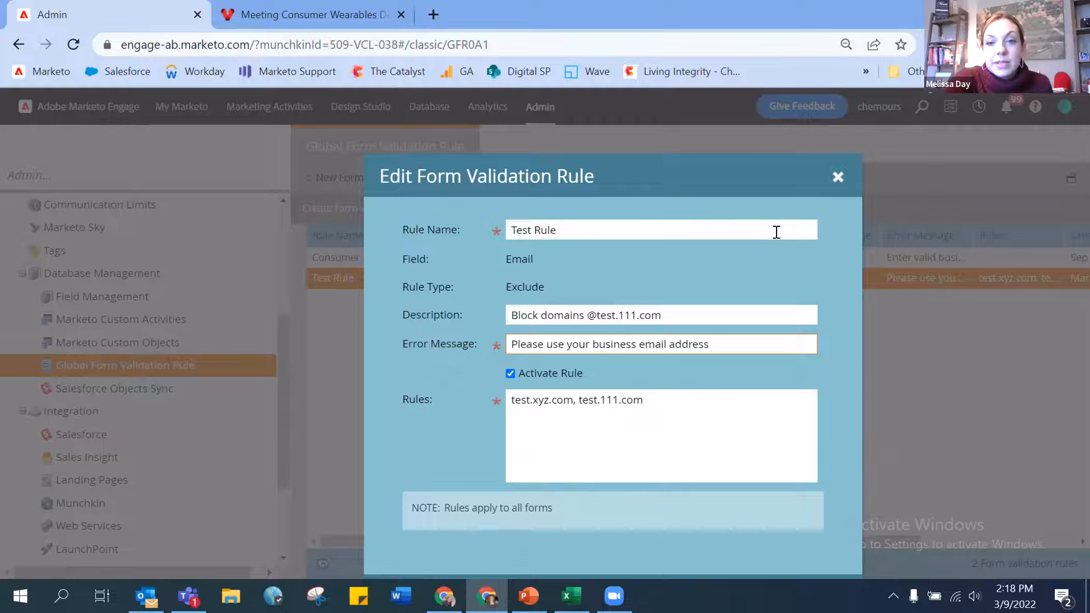
pyautogui.click(837, 176)
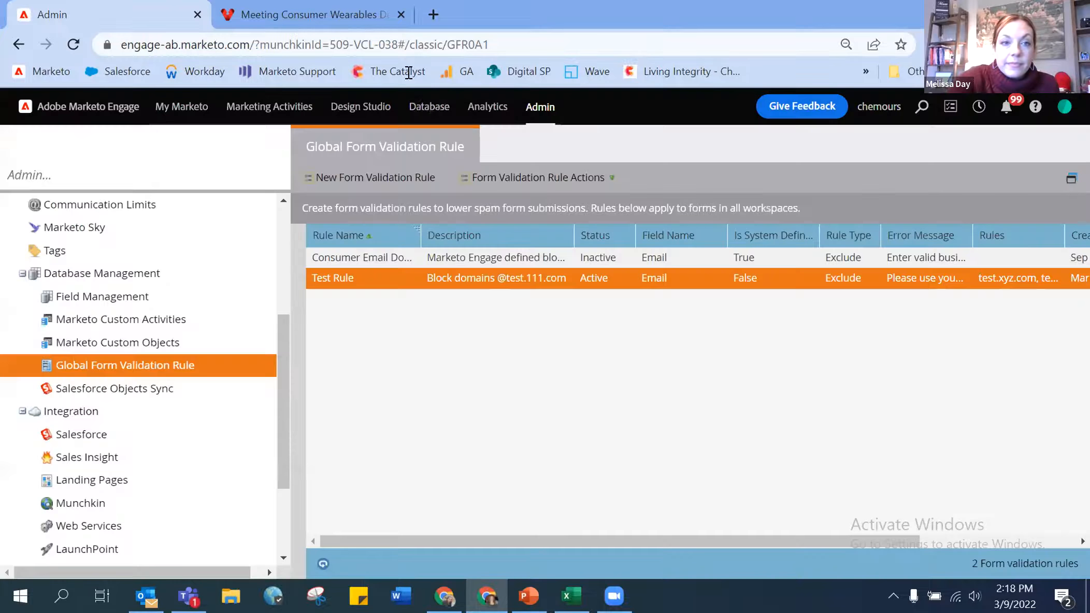
pyautogui.click(337, 21)
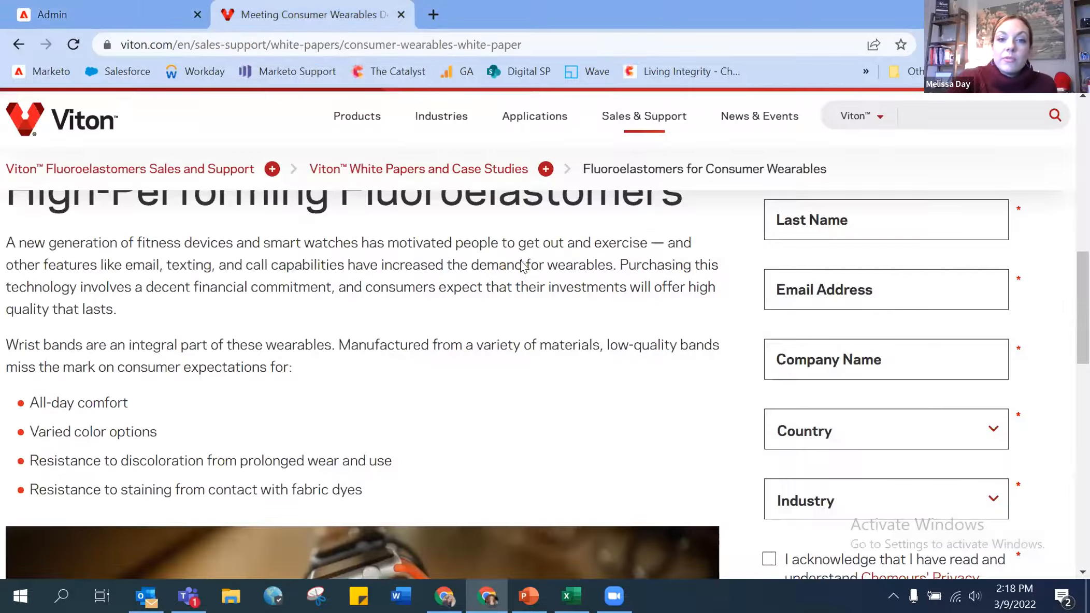
# - Fill in first name, last name and a test.111.com email on the white-paper form
pyautogui.scroll(2, 671, 314)
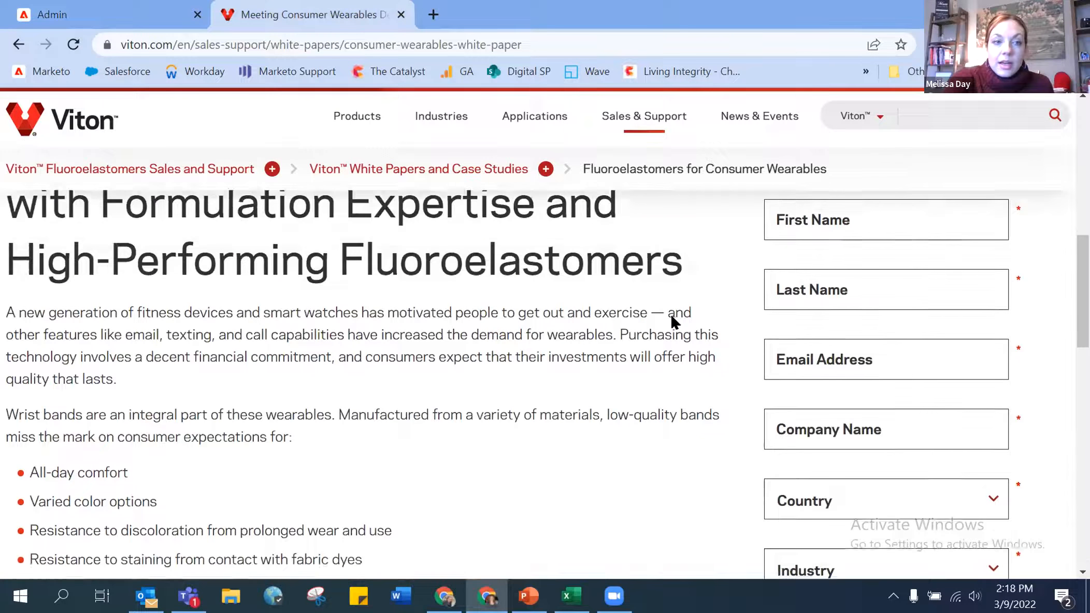
pyautogui.hotkey('ctrl', '-')
pyautogui.hotkey('ctrl', '-')
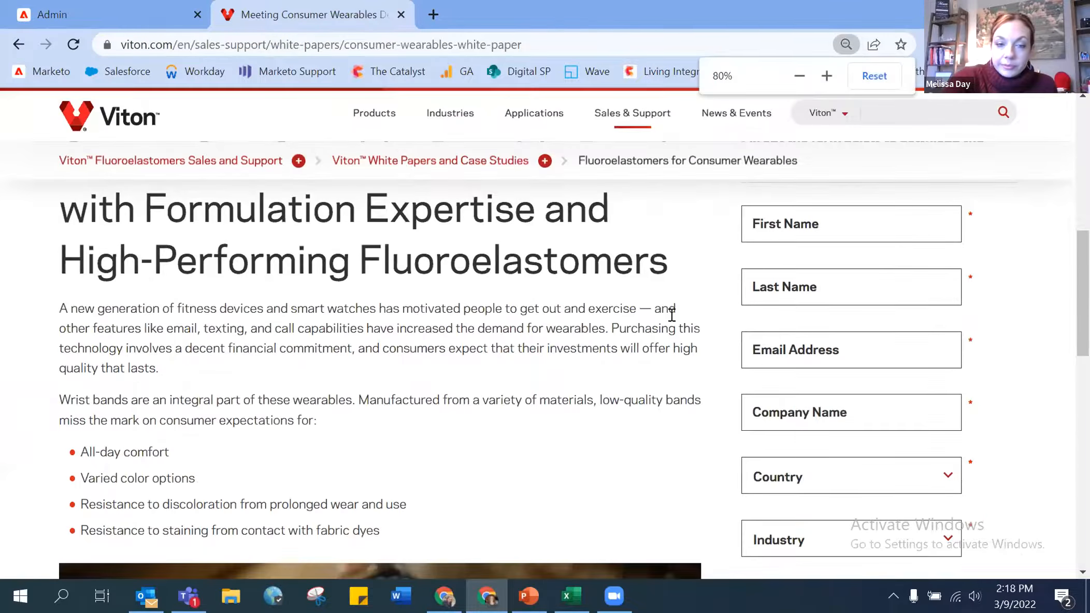
pyautogui.click(786, 288)
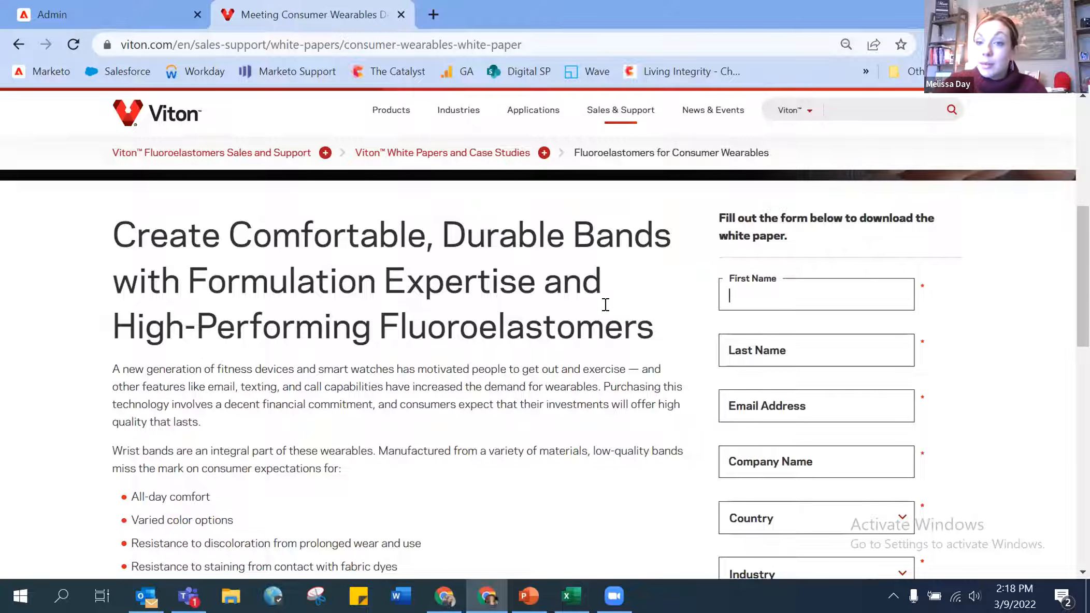
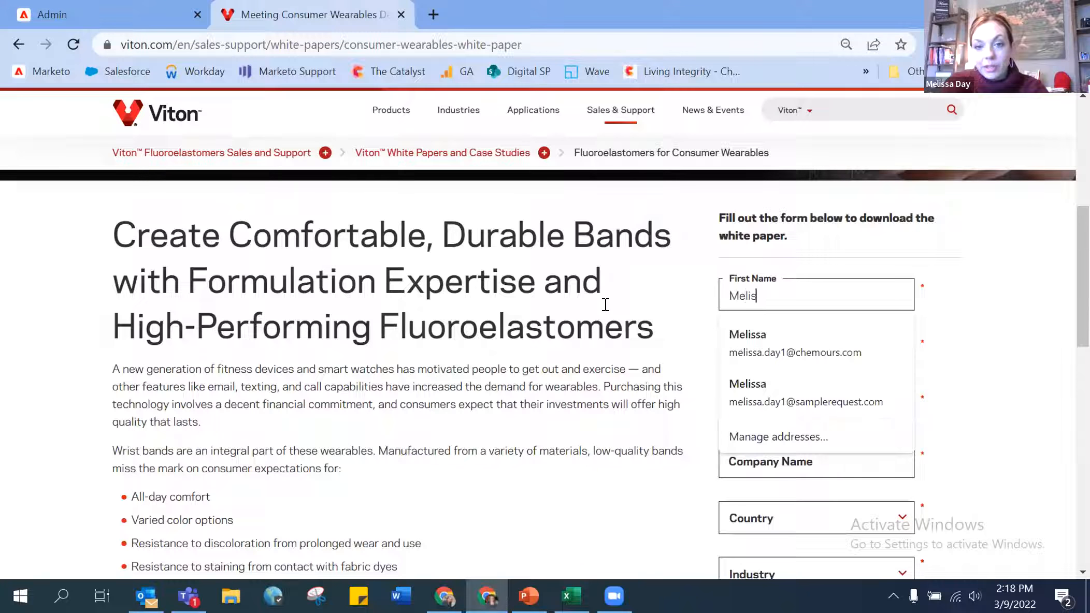
pyautogui.press('Tab')
pyautogui.press('Tab')
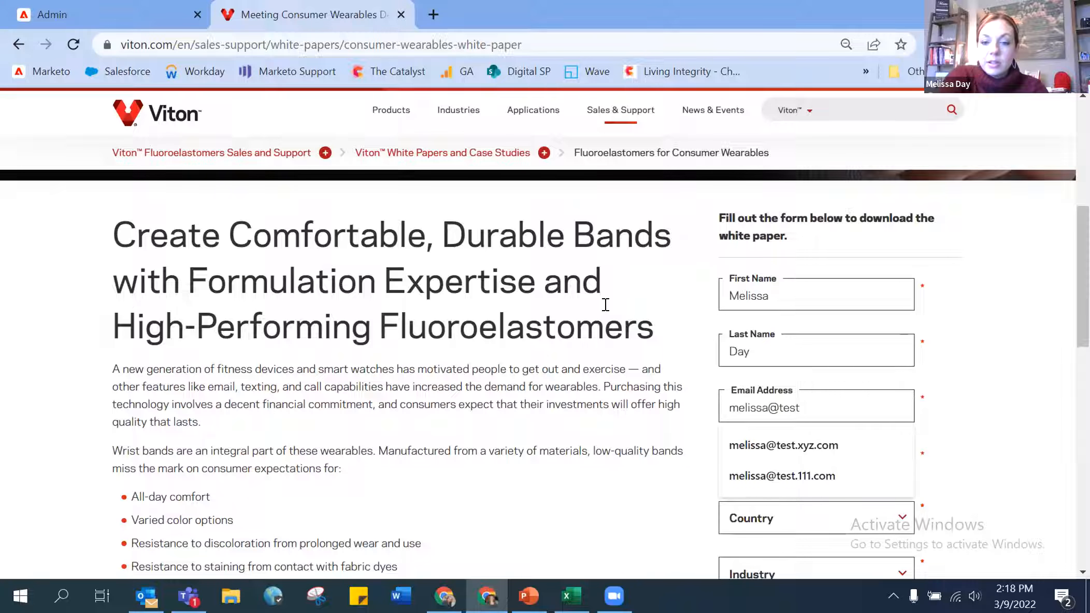
pyautogui.press('Down')
pyautogui.press('Down')
pyautogui.press('Tab')
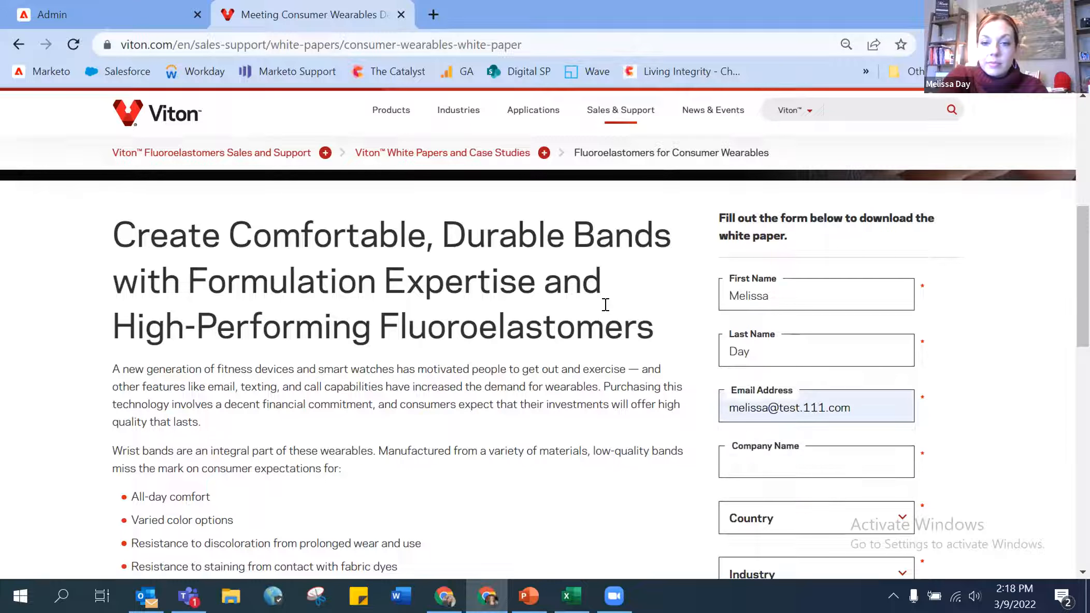
# - Enter company Chemours, country Uganda, industry Marine and Rail Transportation, and submit the form
pyautogui.scroll(-2, 605, 304)
pyautogui.write('Chemours')
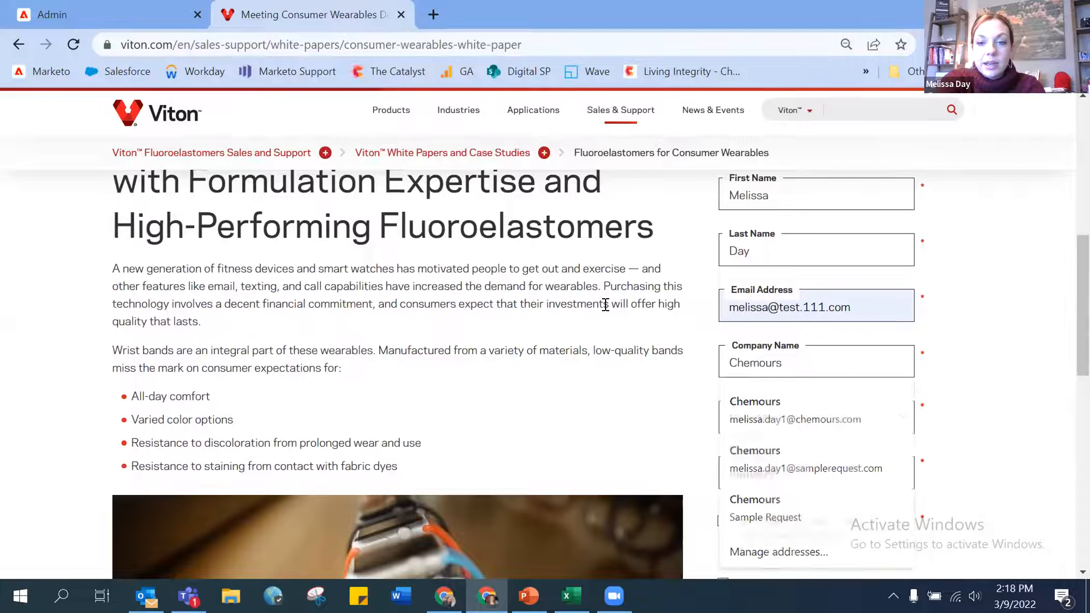
pyautogui.press('Tab')
pyautogui.press('u')
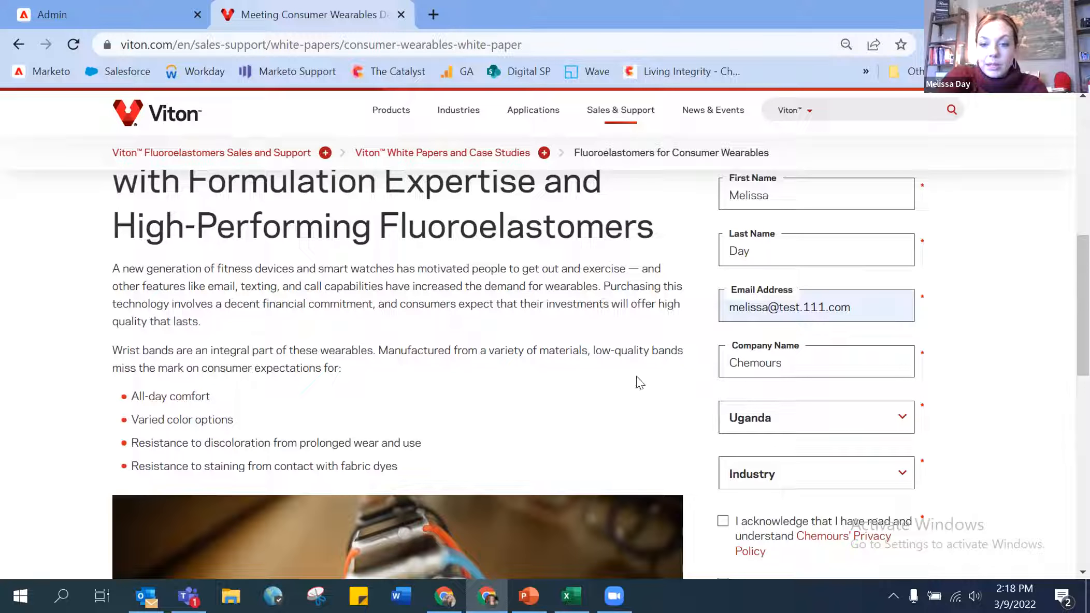
pyautogui.click(813, 458)
pyautogui.click(793, 417)
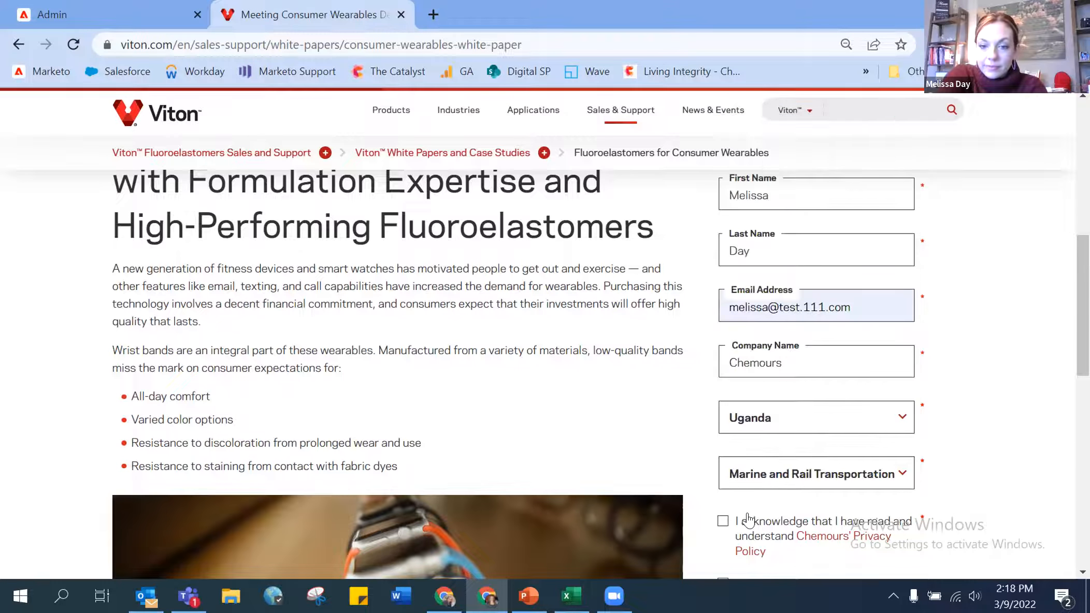
pyautogui.scroll(-3, 748, 513)
pyautogui.scroll(-2, 732, 283)
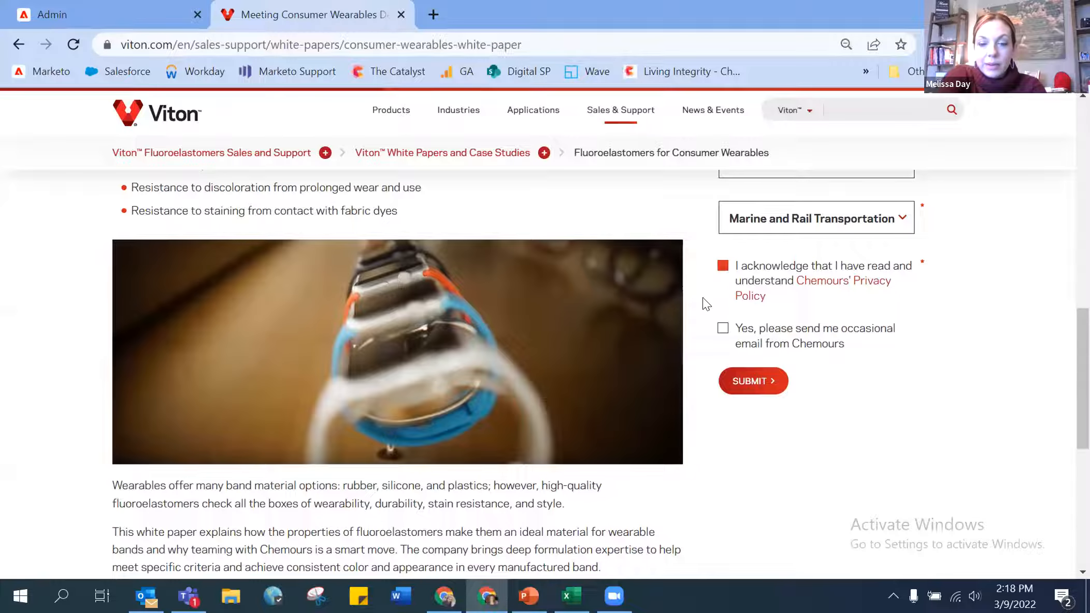
pyautogui.scroll(1, 692, 285)
pyautogui.click(737, 404)
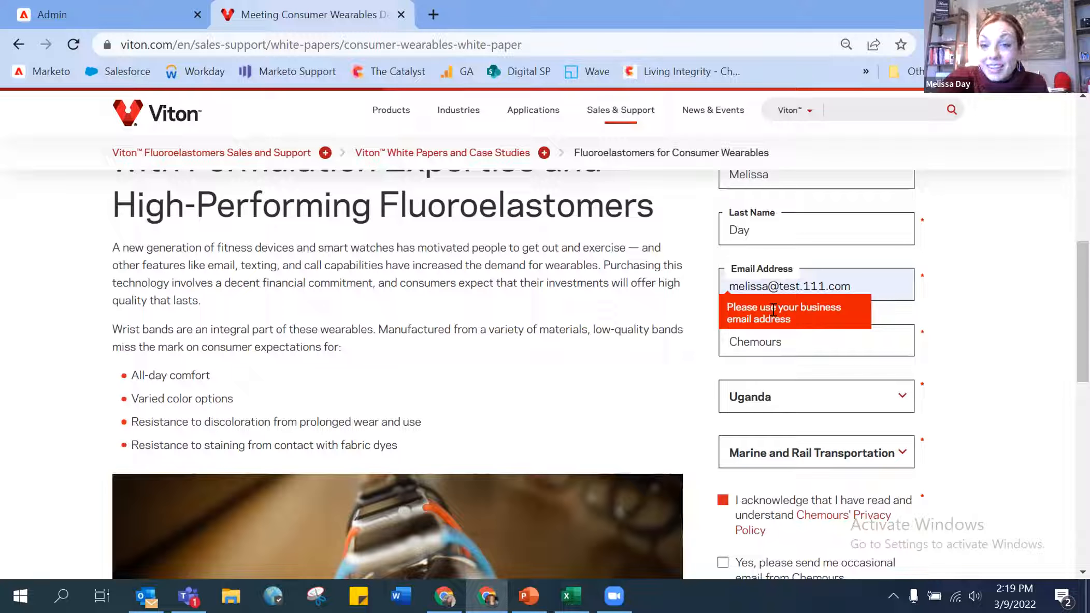
# - Replace the email's test.111.com domain with chemours.com
pyautogui.moveTo(783, 286); pyautogui.dragTo(853, 286)
pyautogui.press('BackSpace')
pyautogui.press('BackSpace')
pyautogui.write('chemour.')
pyautogui.press('BackSpace')
pyautogui.write('s.com')
pyautogui.press('Tab')
# - Submit the corrected form to reach the Thank You page, then return to Marketo admin
pyautogui.scroll(-1, 854, 285)
pyautogui.scroll(-3, 854, 285)
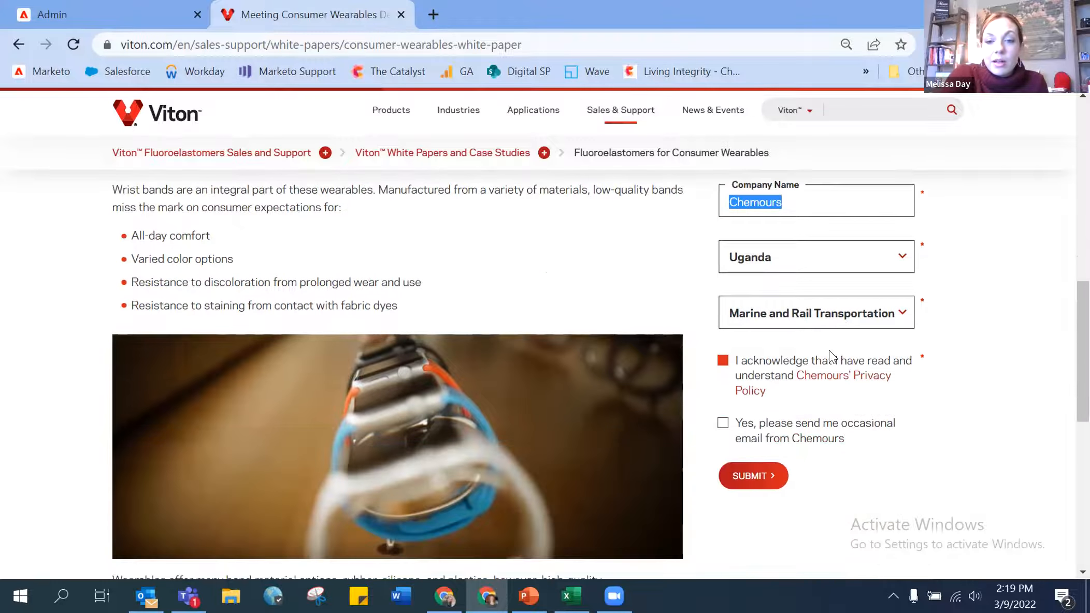
pyautogui.click(757, 485)
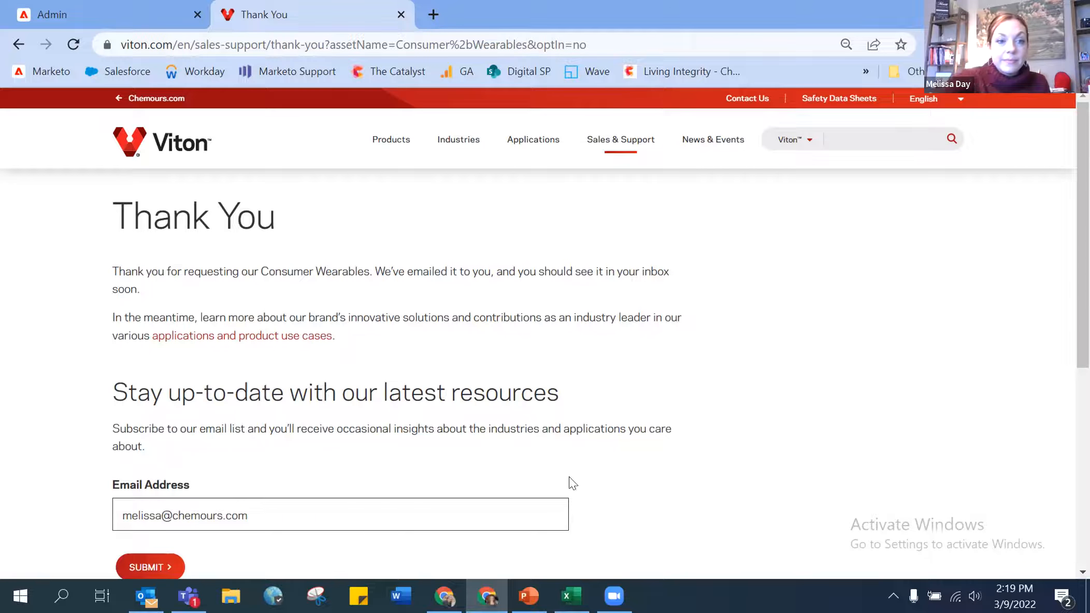
pyautogui.click(74, 7)
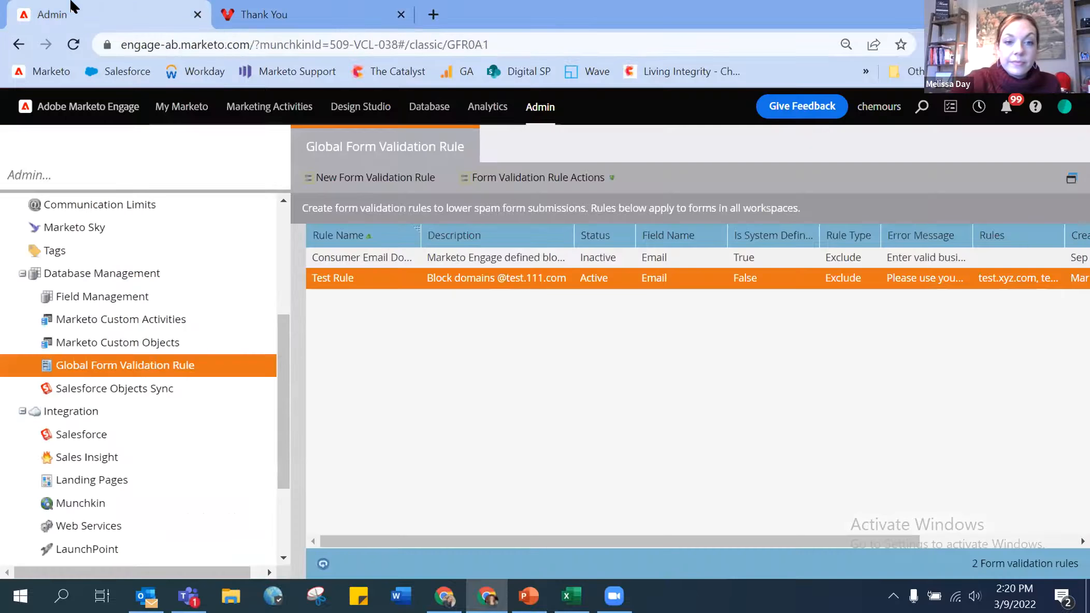
# - Uncheck Activate Rule on the Test Rule, update it, and return to the Viton Thank You page
pyautogui.doubleClick(437, 278)
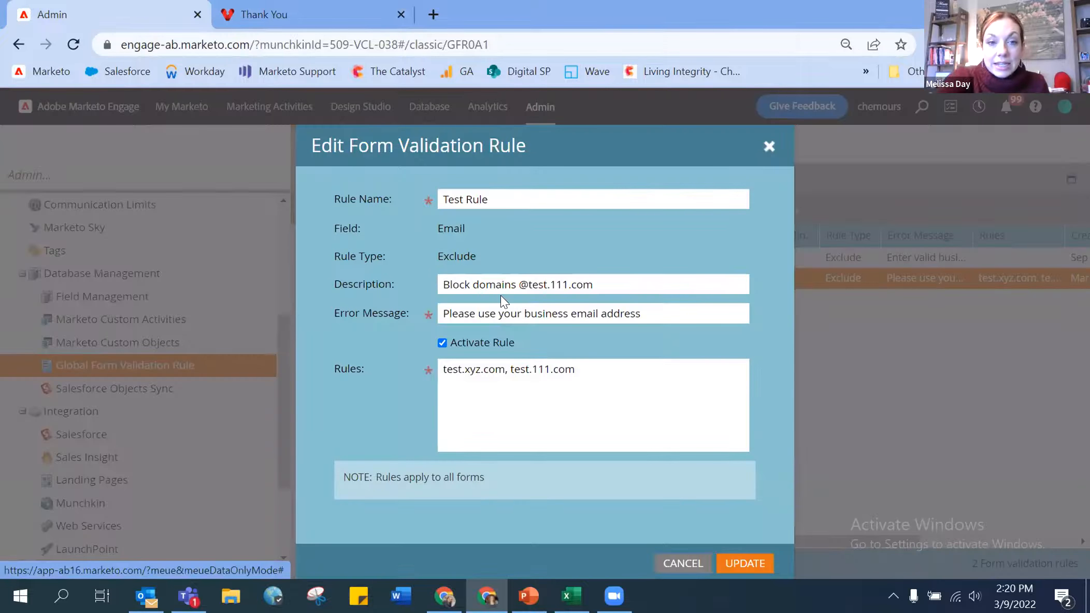
pyautogui.click(446, 346)
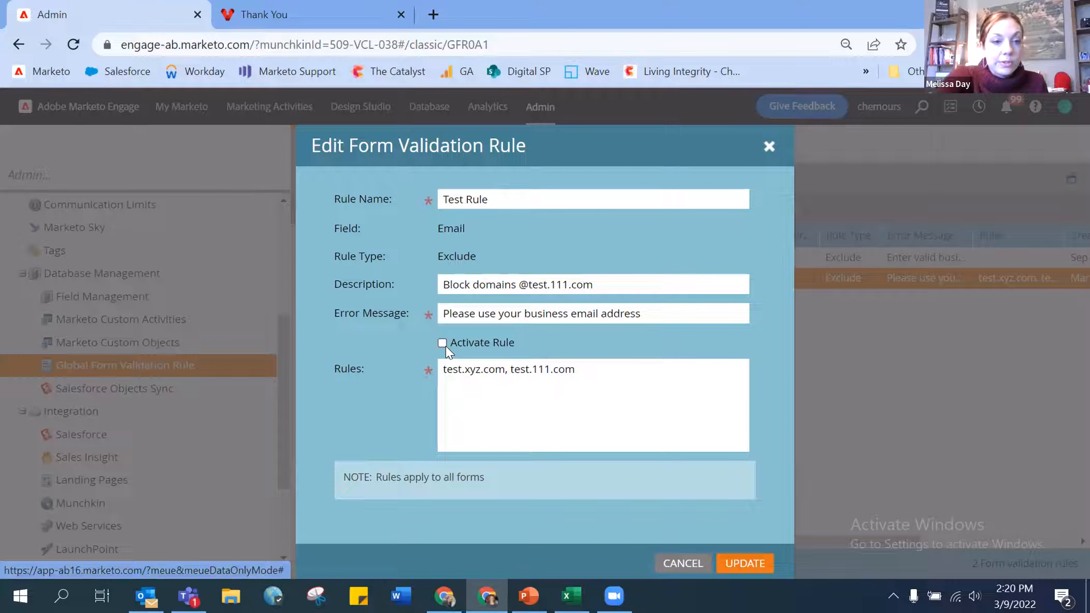
pyautogui.click(764, 563)
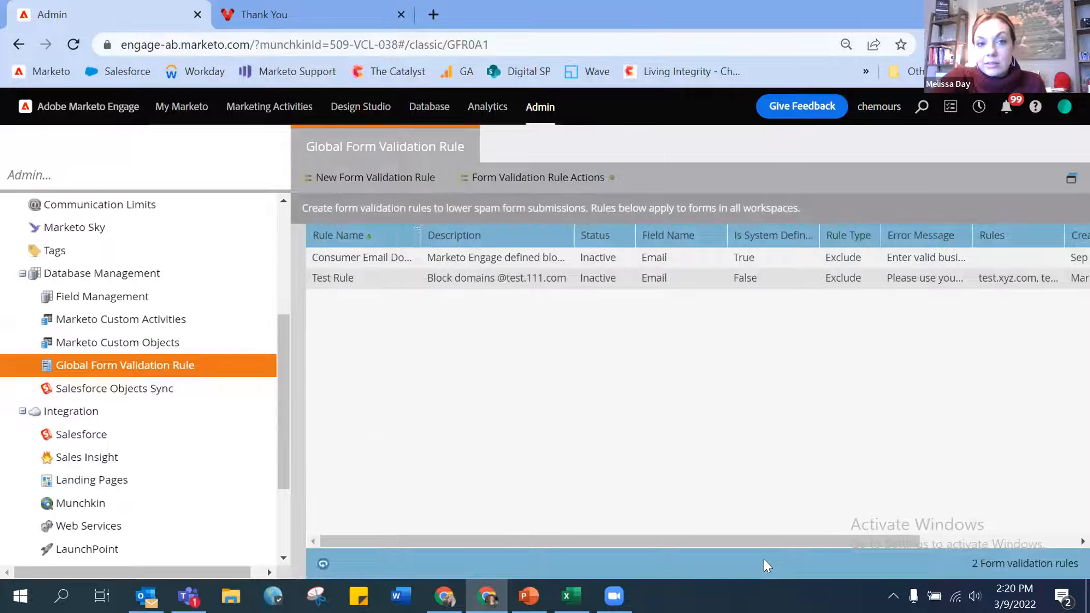
pyautogui.click(320, 16)
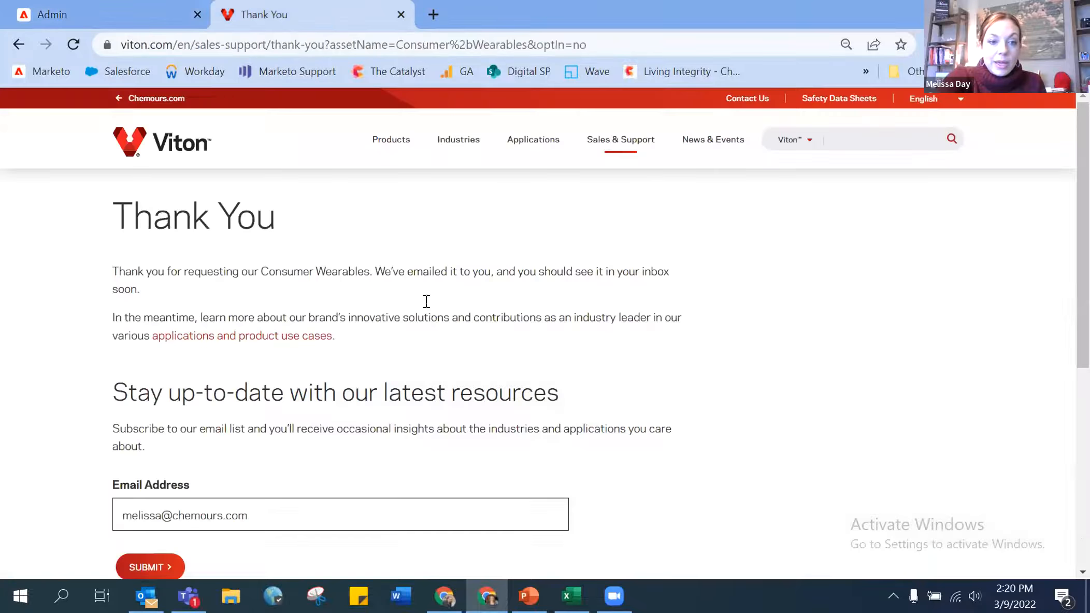
# - Change the subscribe email's domain to test.111 and submit the subscribe form
pyautogui.scroll(-3, 247, 405)
pyautogui.doubleClick(200, 336)
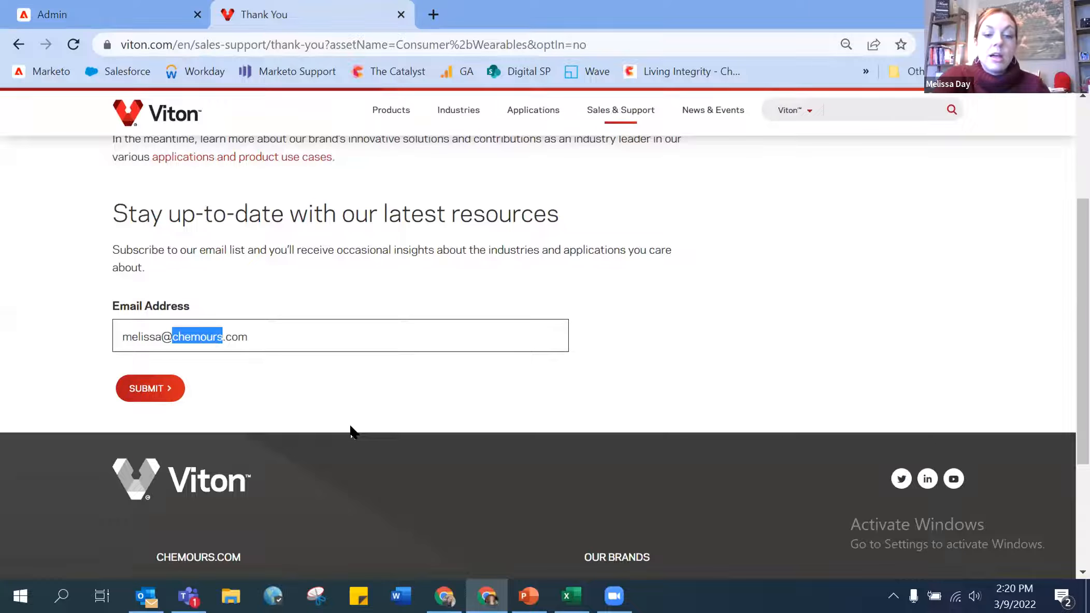
pyautogui.write('test.111')
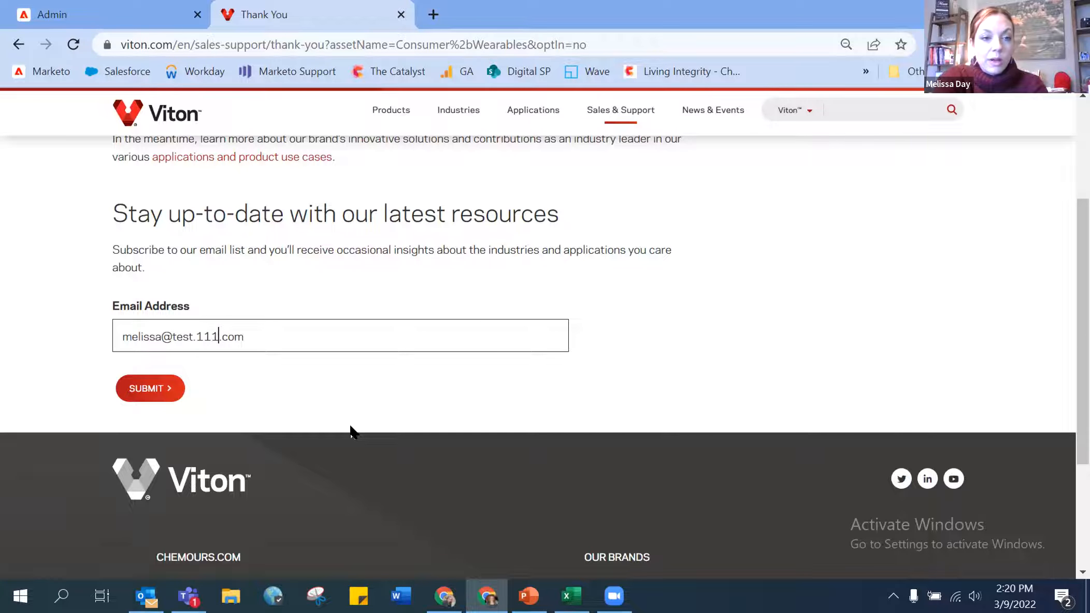
pyautogui.click(170, 395)
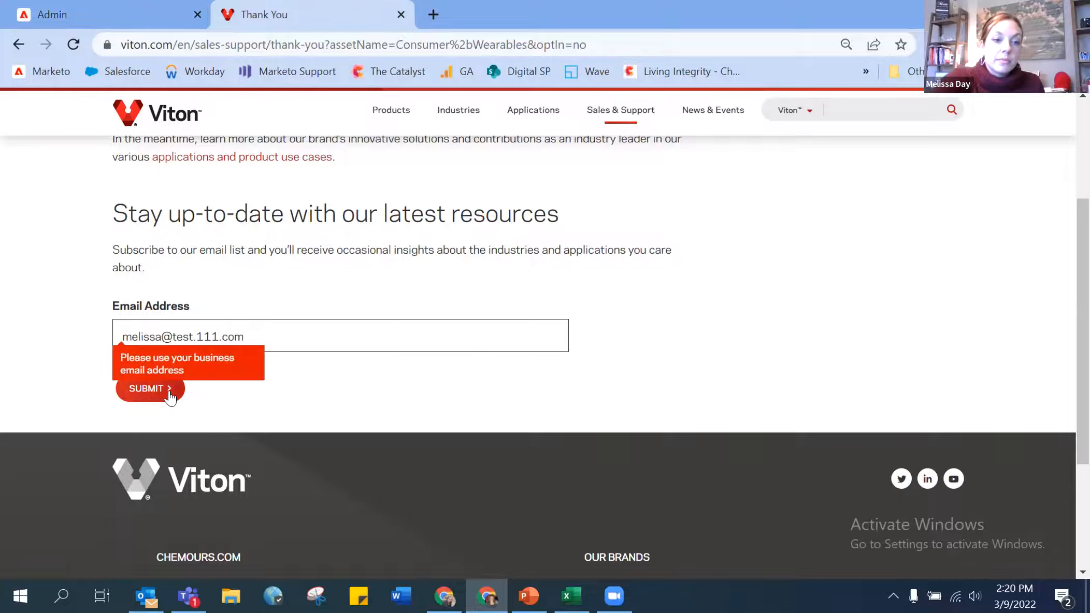
# - Reload the Thank You page, resubmit with the test.111 domain, then return to Marketo's rules list
pyautogui.click(73, 44)
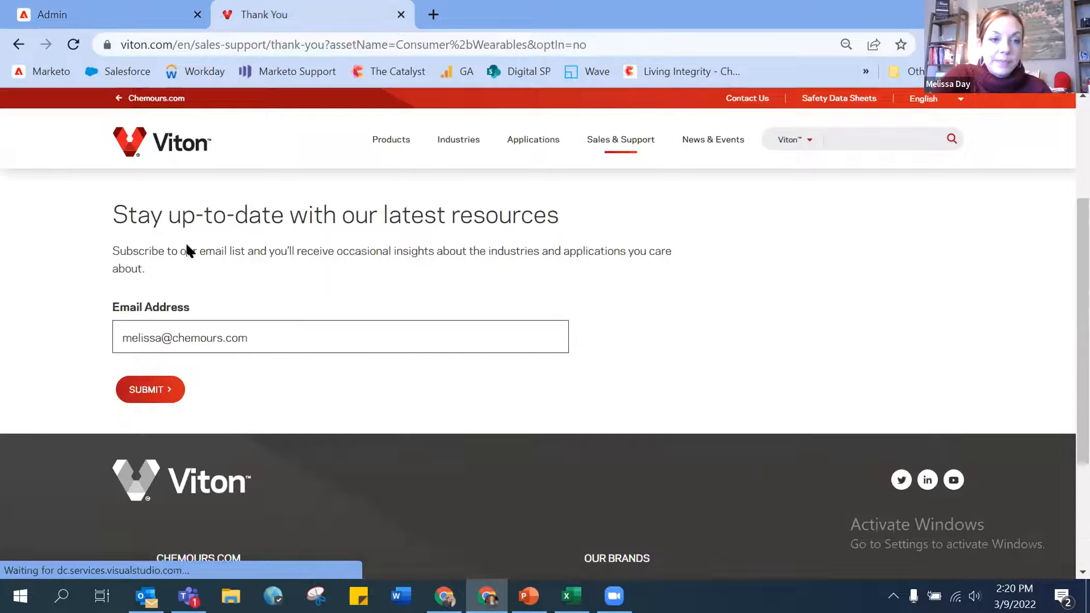
pyautogui.doubleClick(199, 338)
pyautogui.write('test.111')
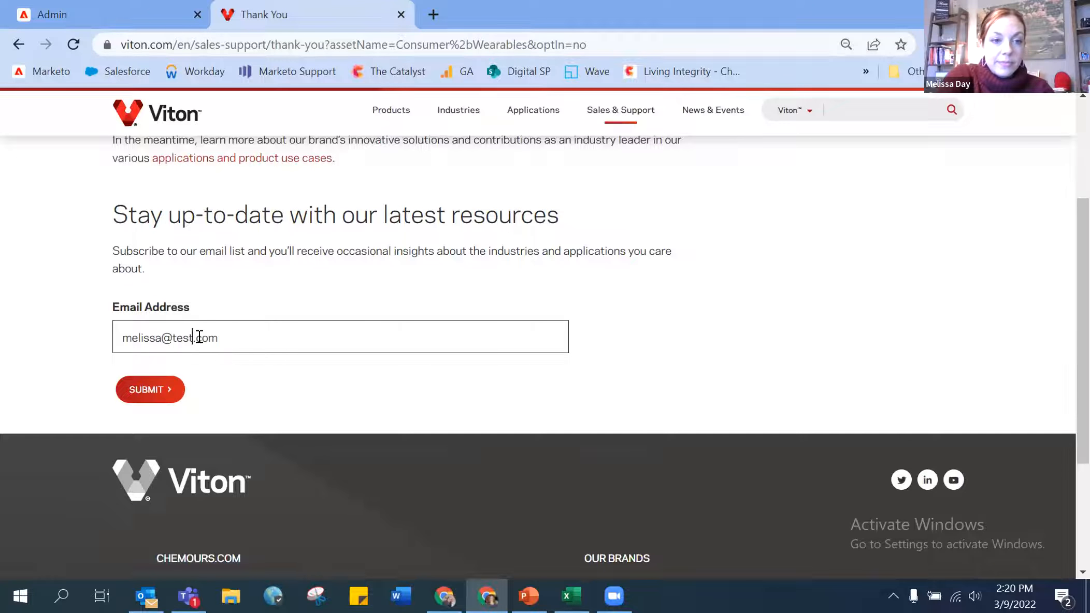
pyautogui.click(158, 388)
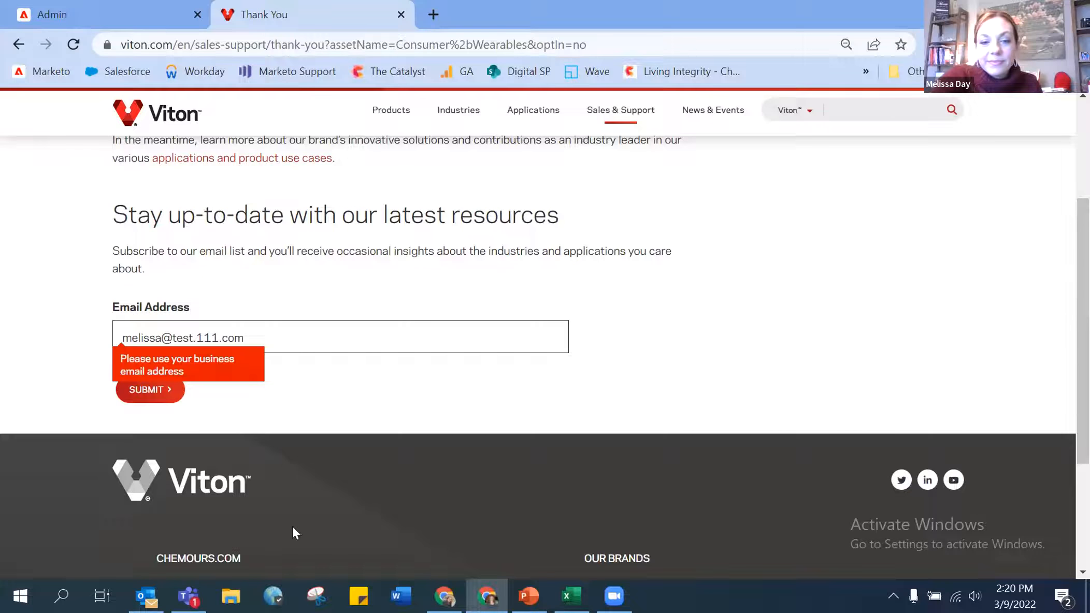
pyautogui.click(152, 16)
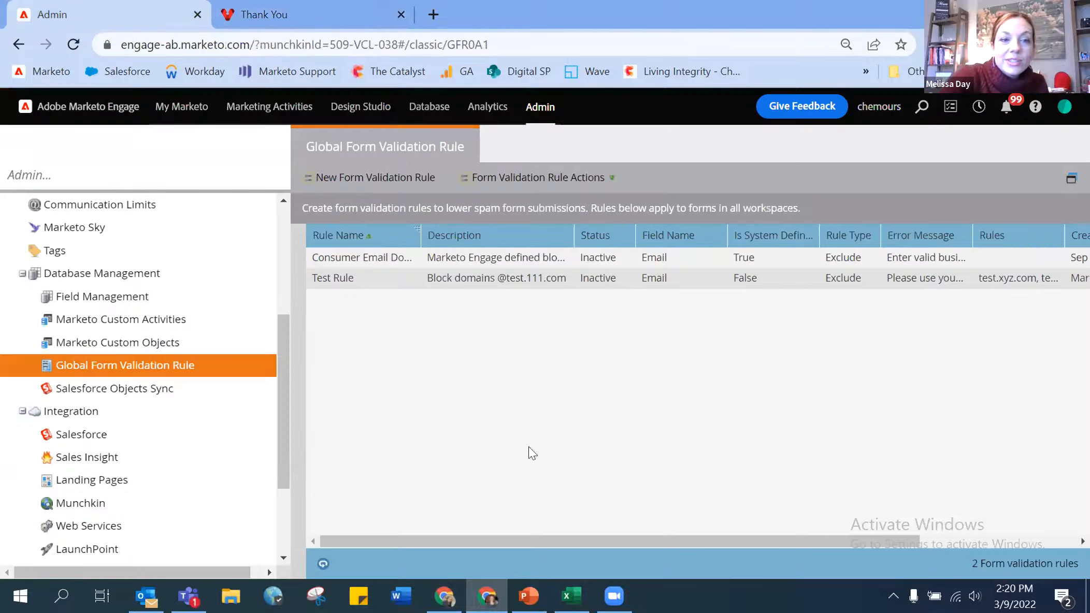
# - Open the VMUG Global Form Validation Rules deck from the taskbar and go to slide 3
pyautogui.rightClick(529, 596)
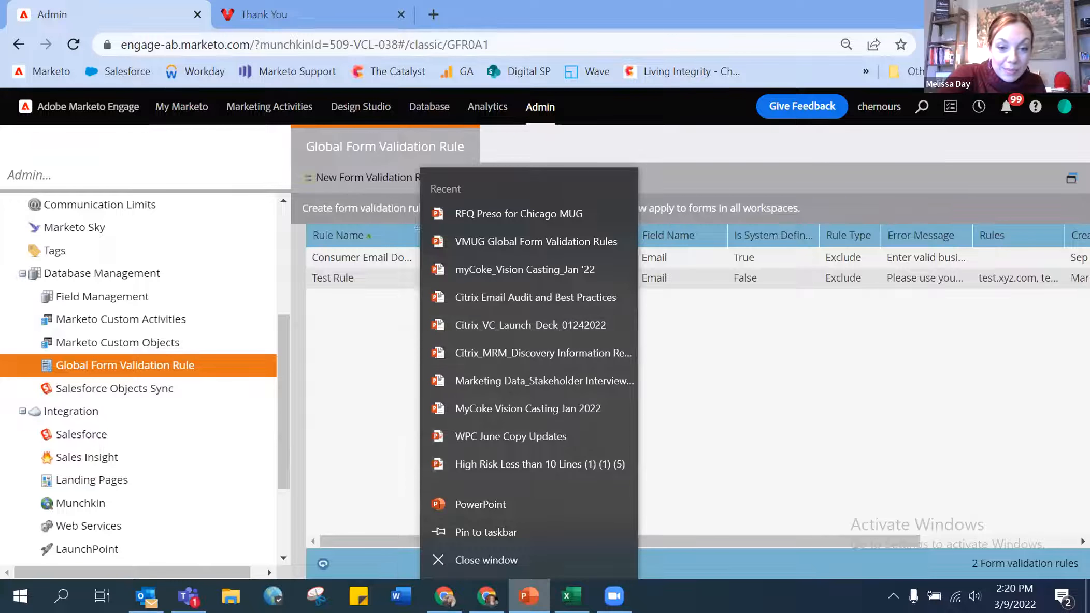
pyautogui.click(535, 242)
pyautogui.click(104, 250)
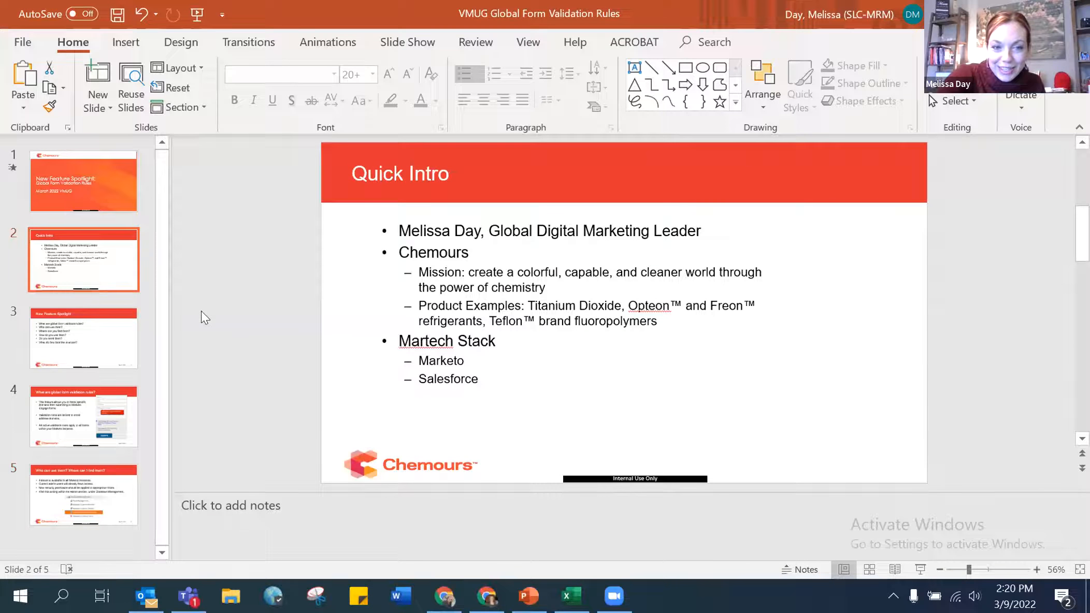
pyautogui.click(91, 346)
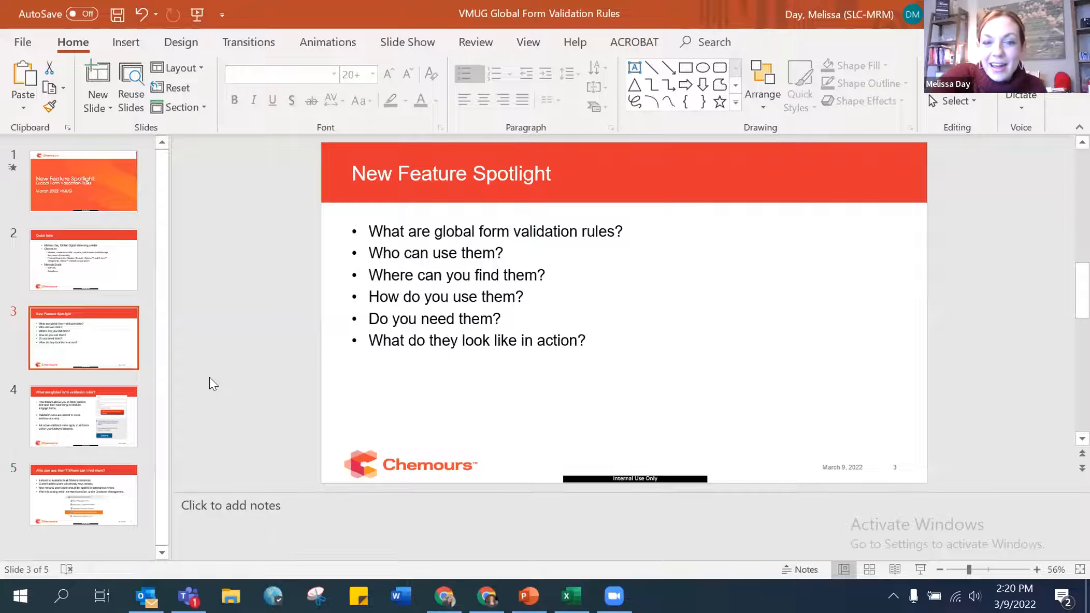